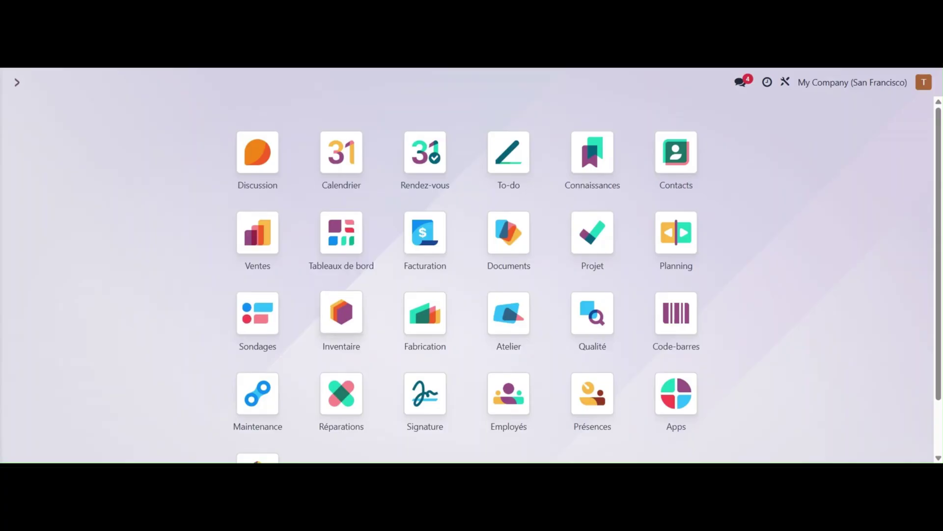
Step: Open the Inventaire settings and examine the Lots & Numéros de série option under Traçabilité
left_click(342, 317)
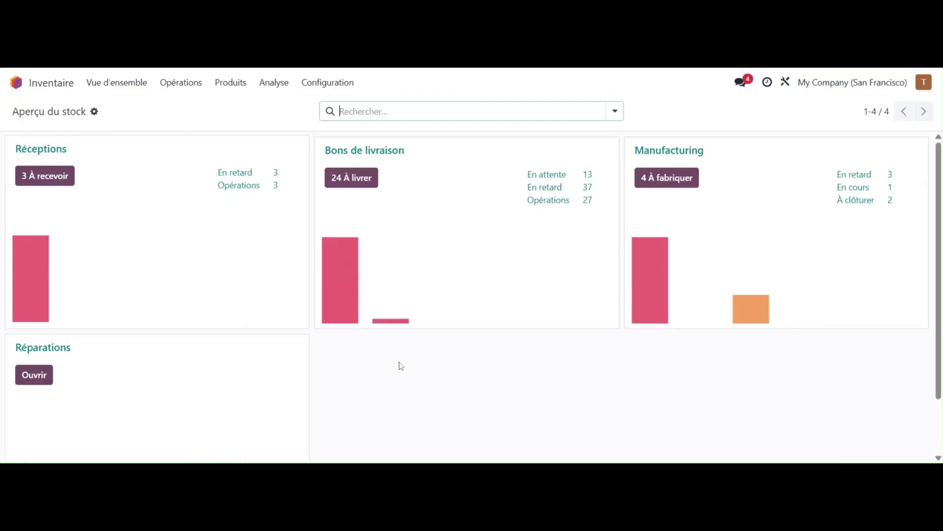
left_click(340, 86)
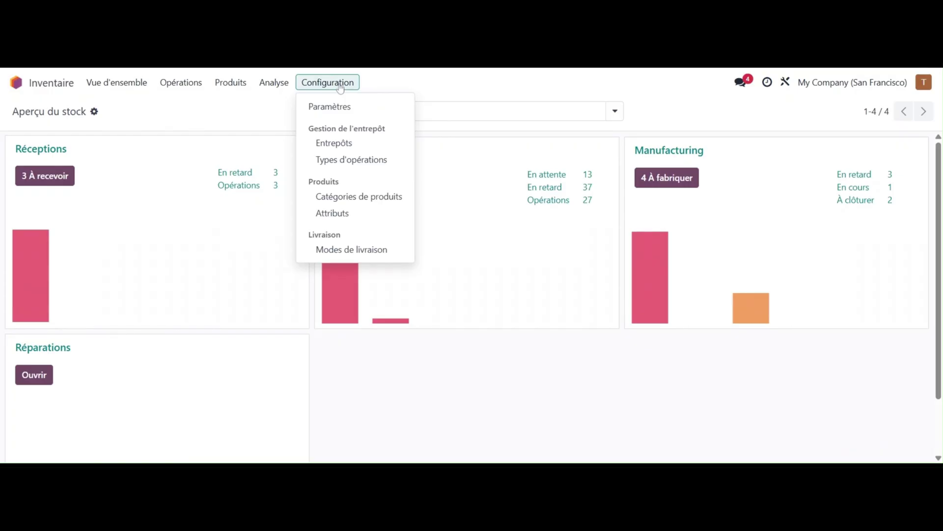
left_click(345, 106)
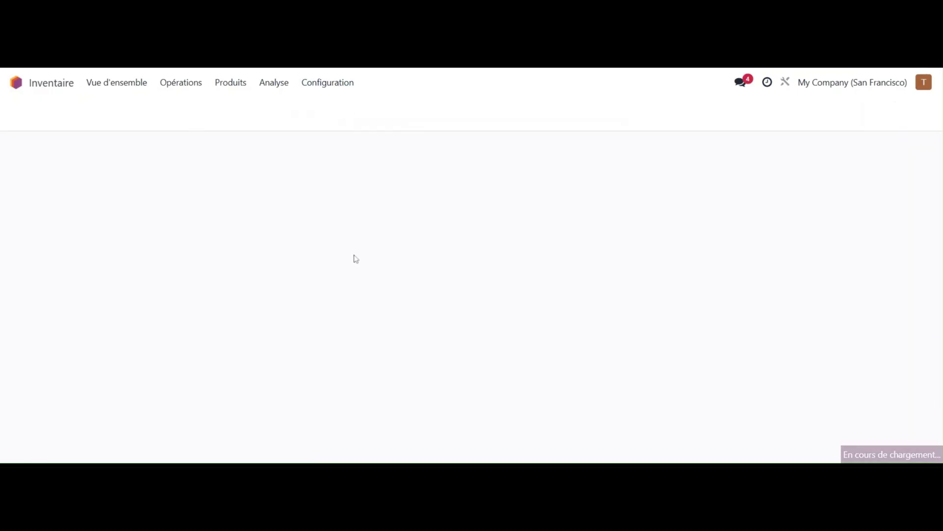
scroll(364, 256, "down", 10)
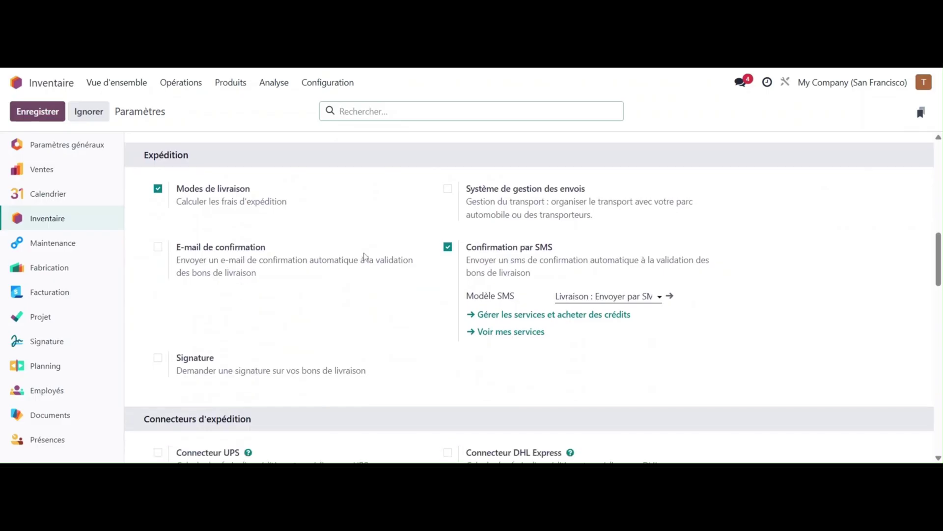
scroll(364, 256, "down", 12)
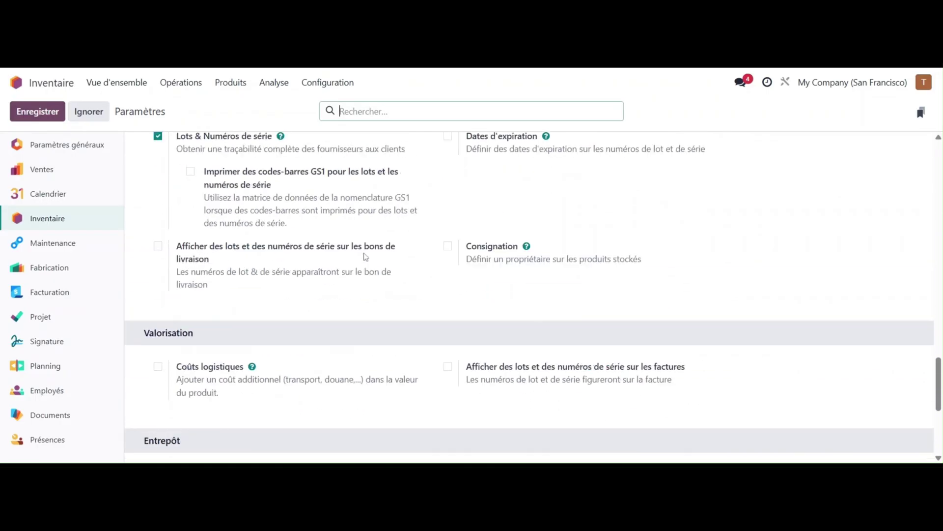
scroll(366, 256, "up", 2)
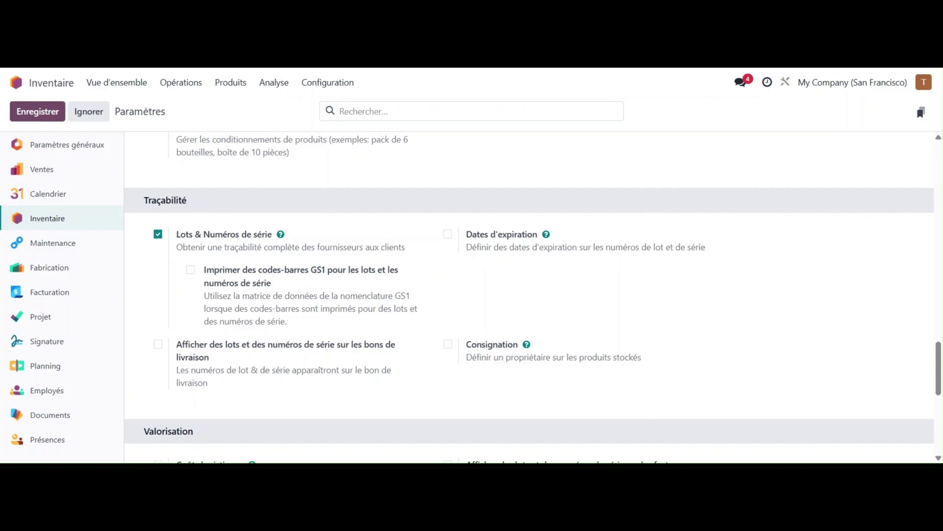
scroll(838, 381, "up", 1)
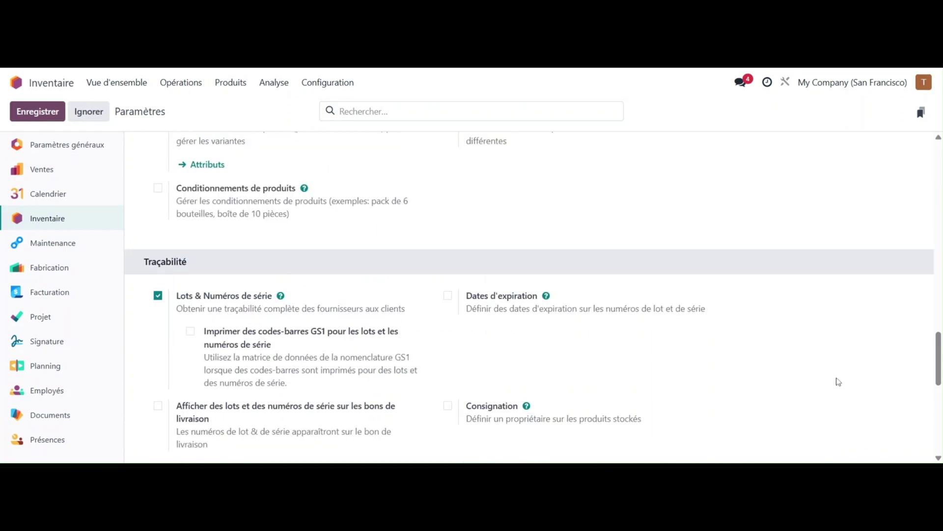
Step: Show the inventory product list filtered to Favoris in addition to Biens
left_click(231, 82)
left_click(270, 115)
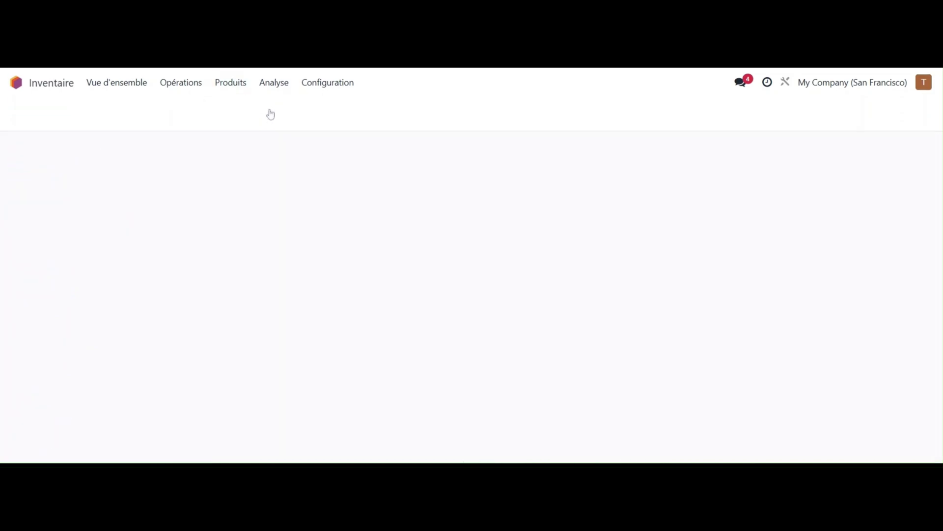
left_click(615, 112)
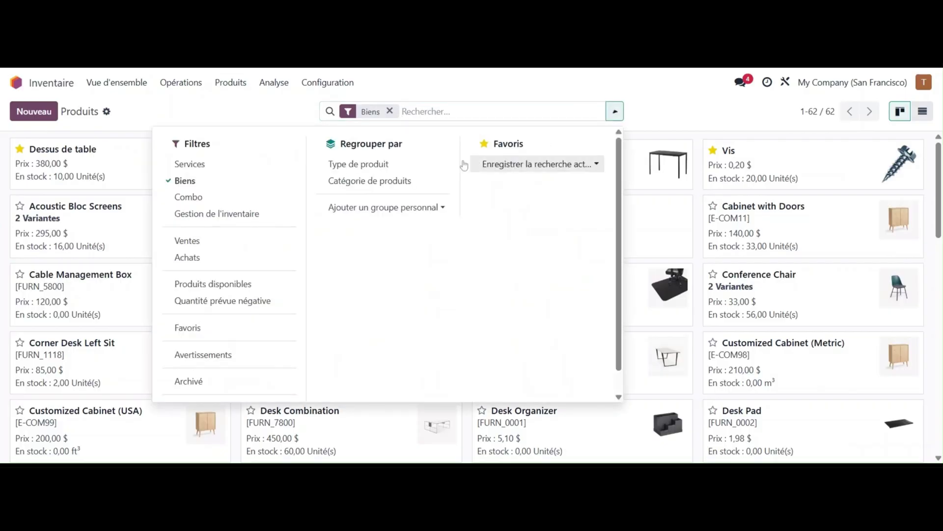
left_click(210, 329)
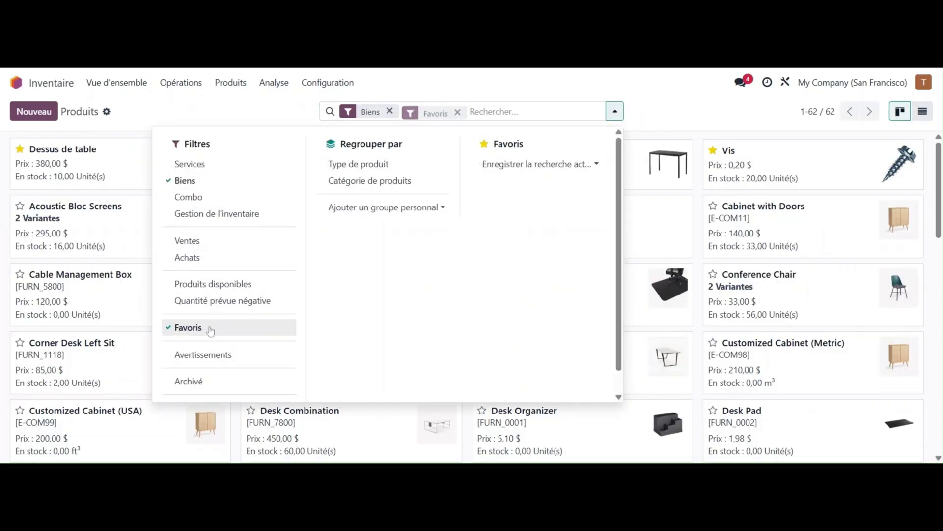
left_click(56, 246)
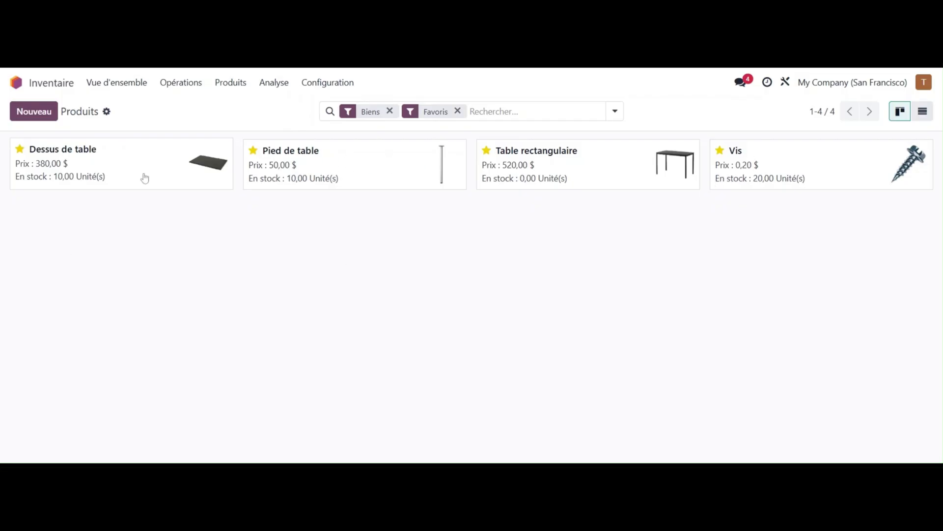
Step: On the Dessus de table product, try tracking Par lots and Par quantité, and save it with Par numéro de série unique
left_click(117, 170)
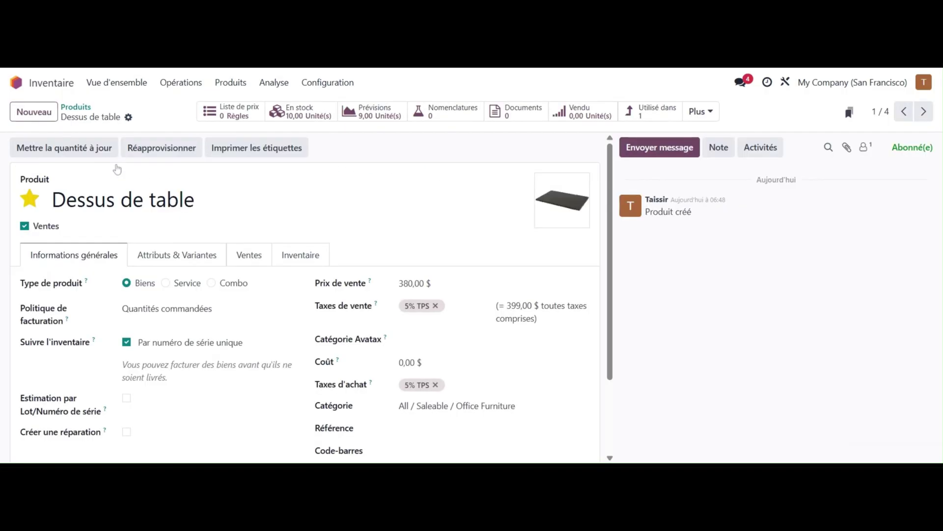
scroll(125, 351, "down", 1)
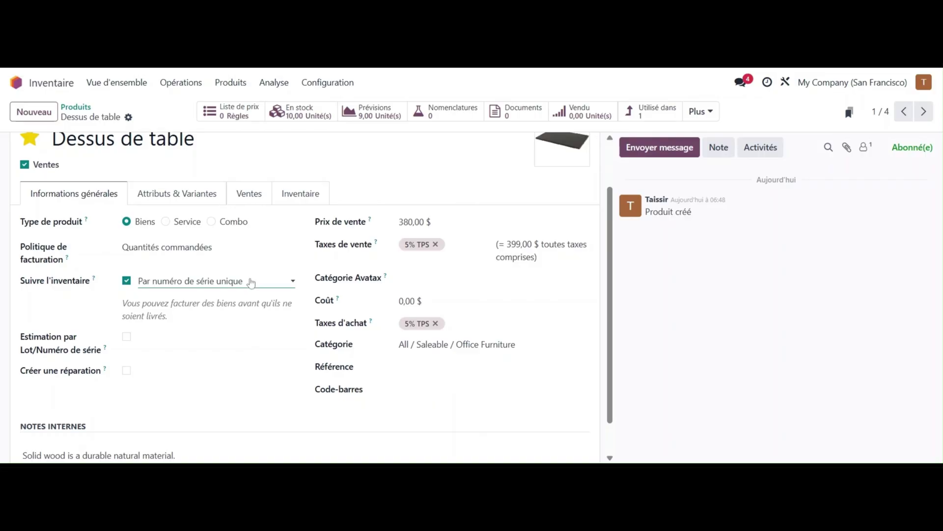
left_click(241, 294)
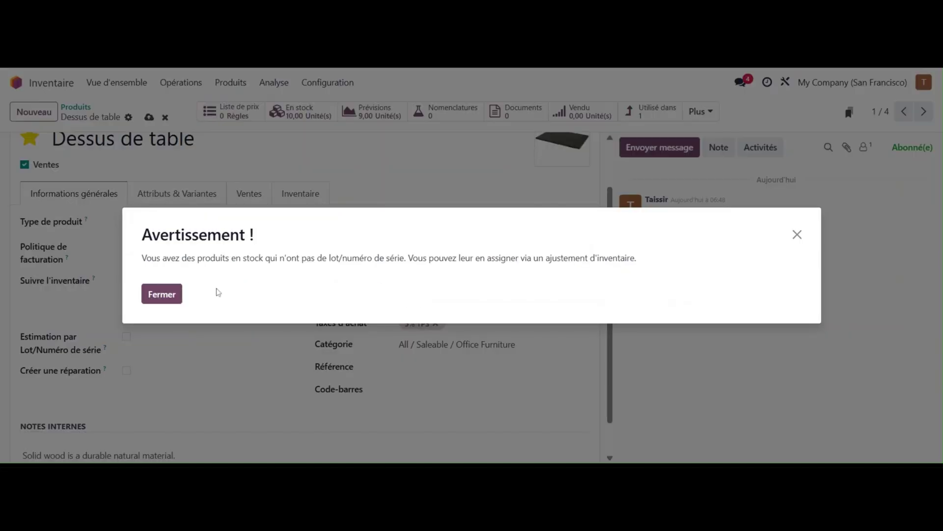
left_click(161, 294)
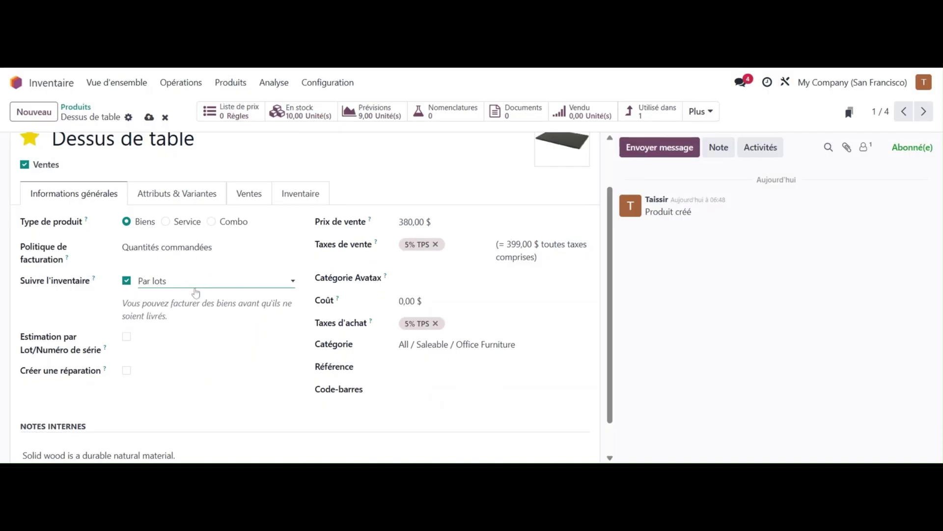
left_click(196, 292)
left_click(211, 286)
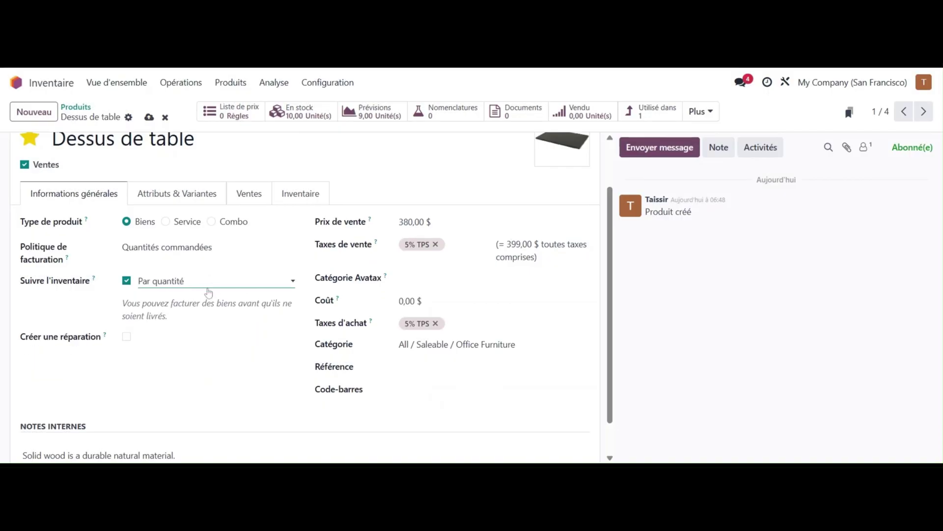
left_click(203, 296)
left_click(147, 295)
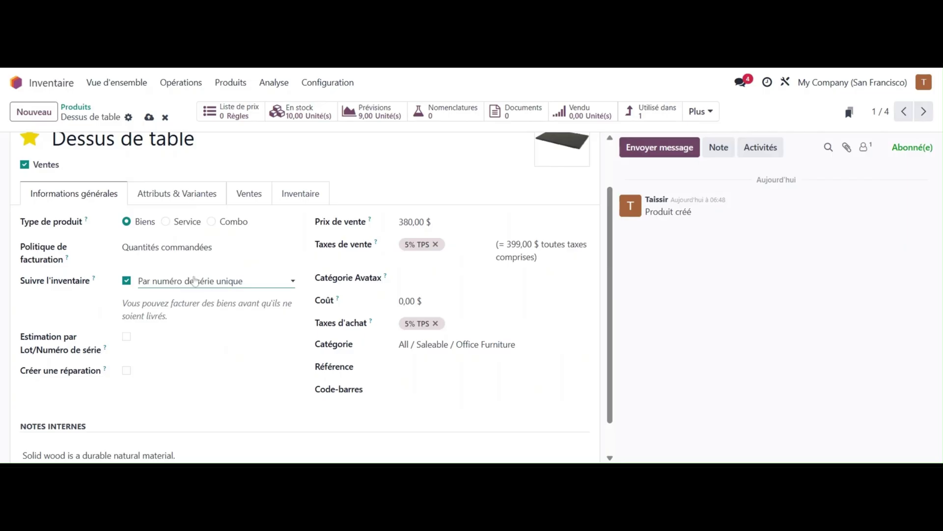
scroll(150, 231, "up", 2)
left_click(149, 117)
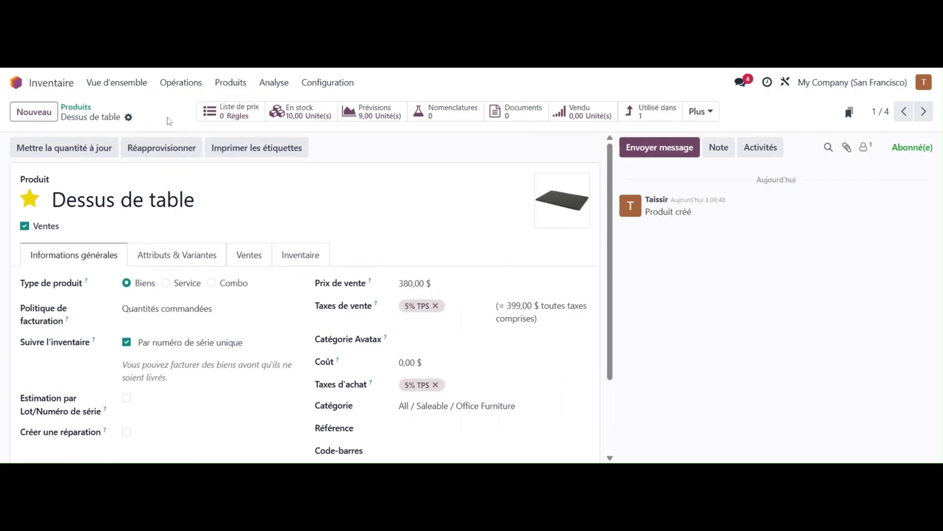
Step: Review the inventory tracking method of the favourite products Pied de table, Table rectangulaire and Vis
left_click(924, 112)
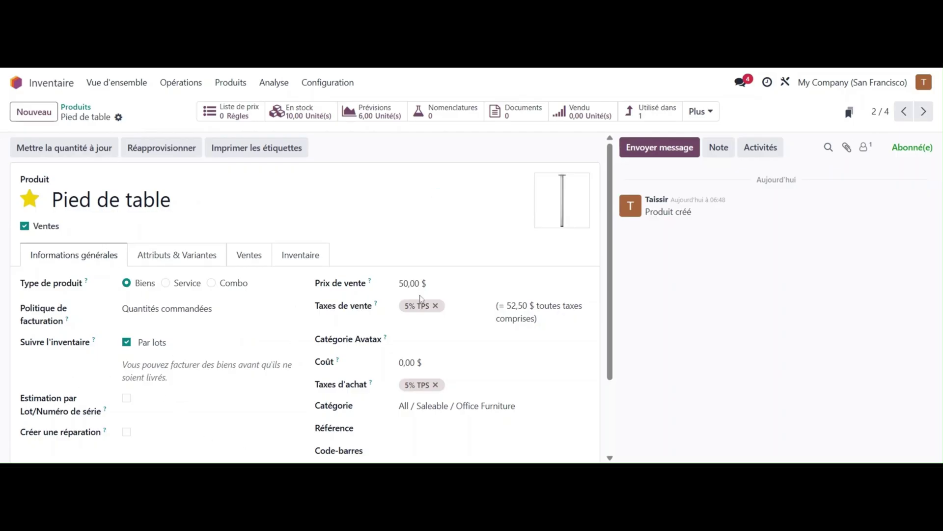
left_click(924, 112)
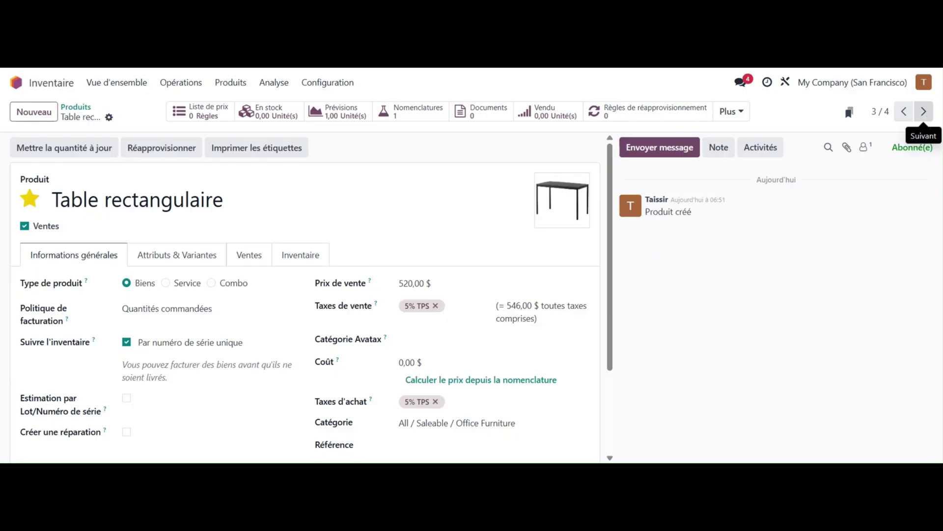
left_click(923, 112)
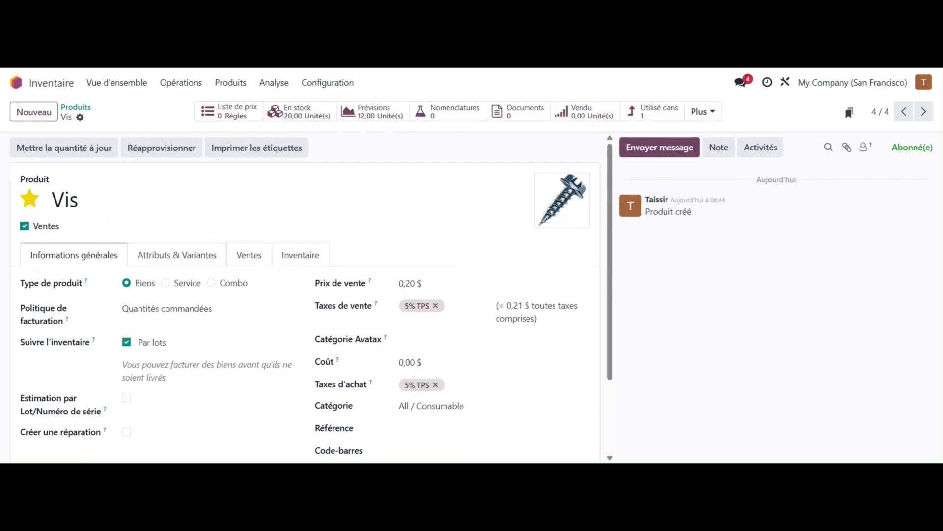
Step: Switch to the Fabrication app and open the Table rectangulaire manufacturing order to review its components
left_click(17, 82)
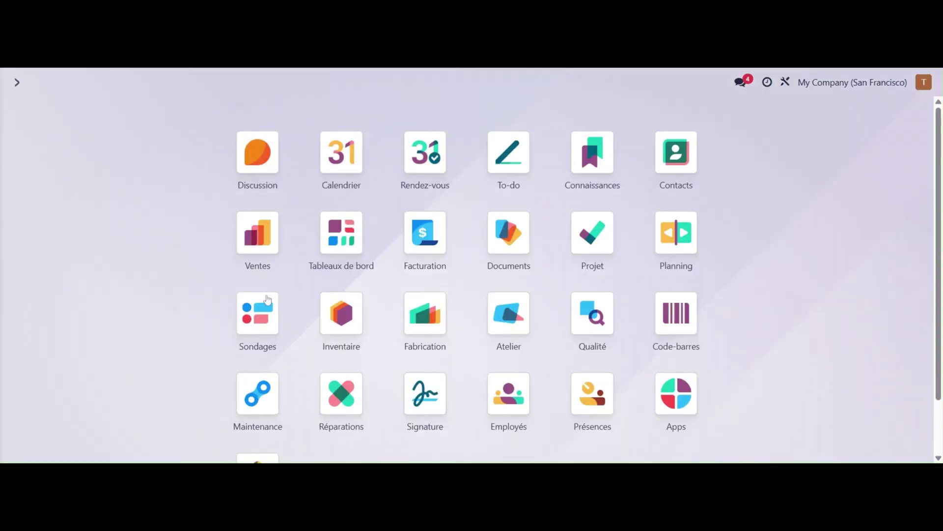
left_click(425, 312)
left_click(187, 84)
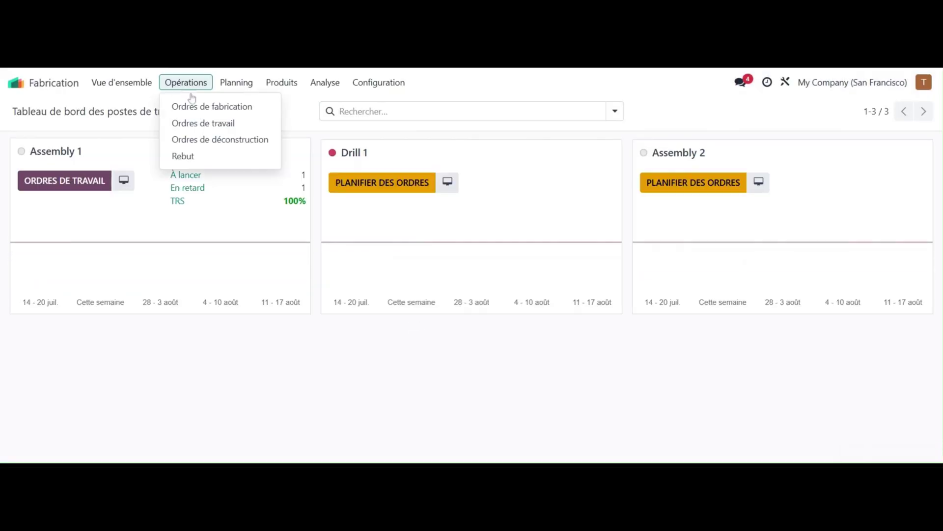
left_click(222, 108)
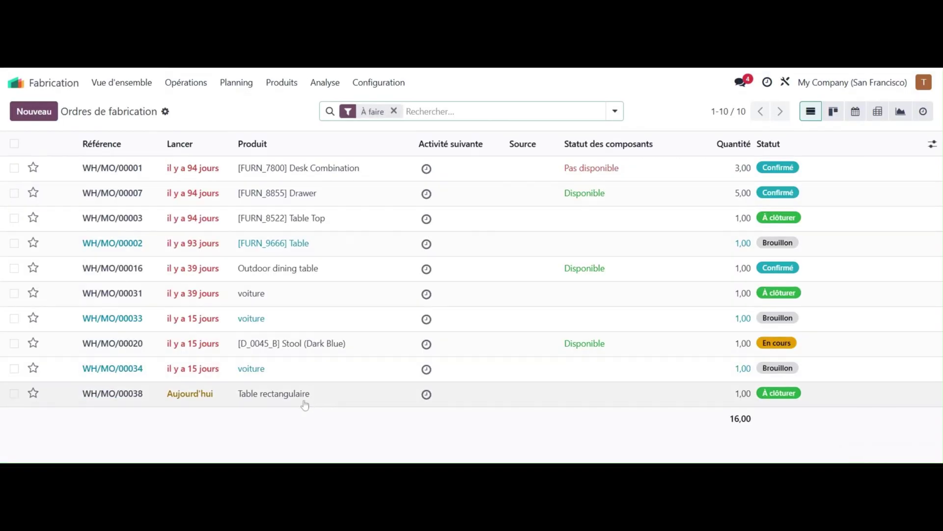
left_click(220, 394)
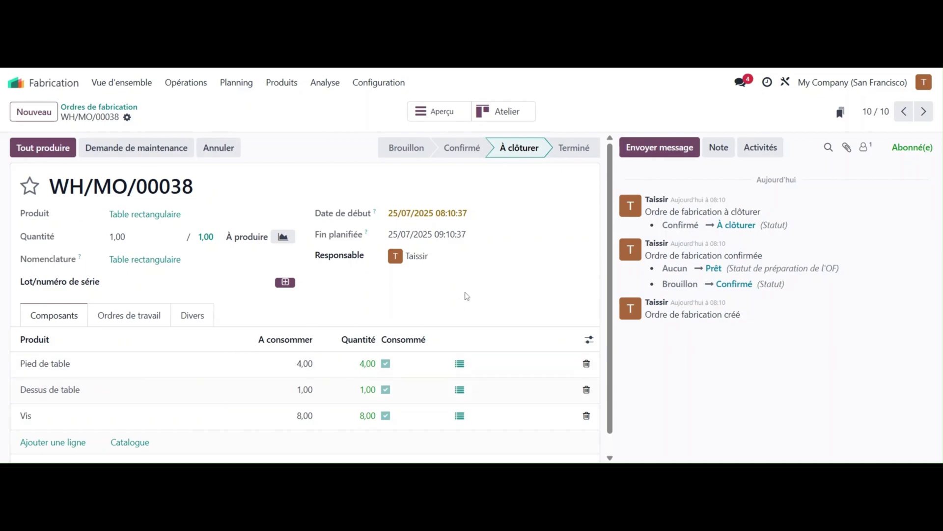
scroll(469, 293, "down", 1)
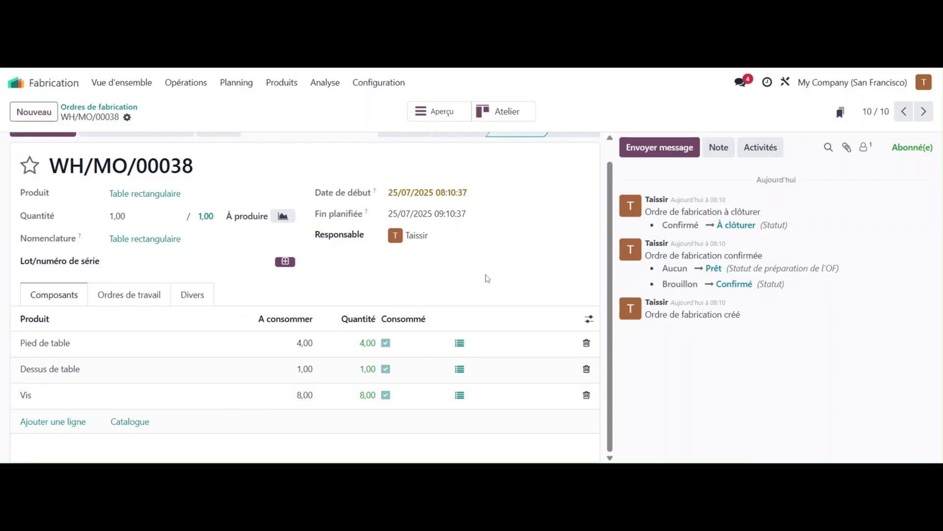
scroll(487, 278, "up", 1)
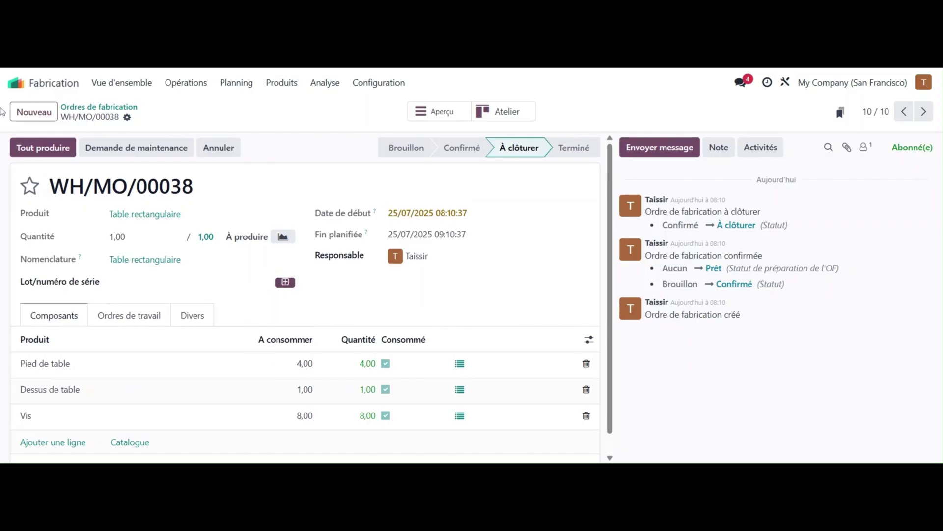
Step: Try to produce the whole manufacturing order without assigning component lot or serial numbers
left_click(44, 153)
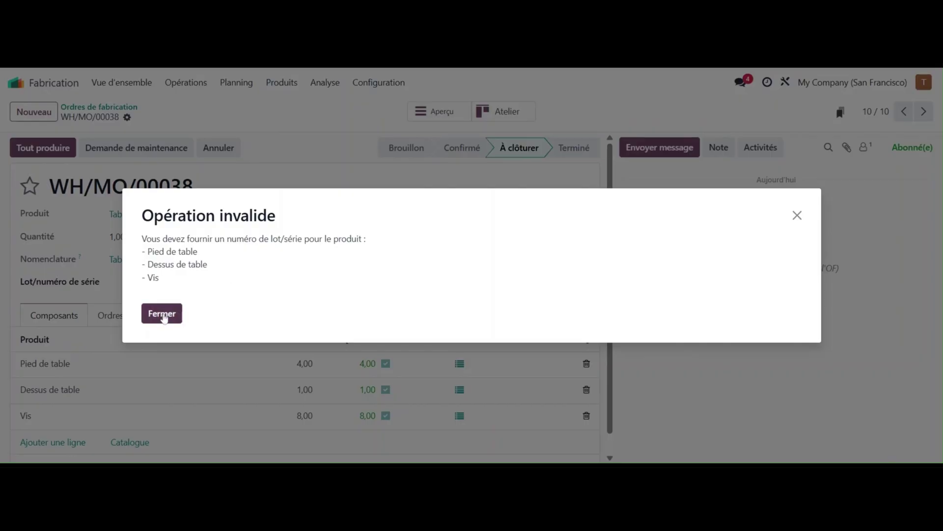
left_click(164, 314)
Step: Generate lot number pt02 for the Pied de table component with 4 units per lot, and save its component details
scroll(516, 285, "down", 1)
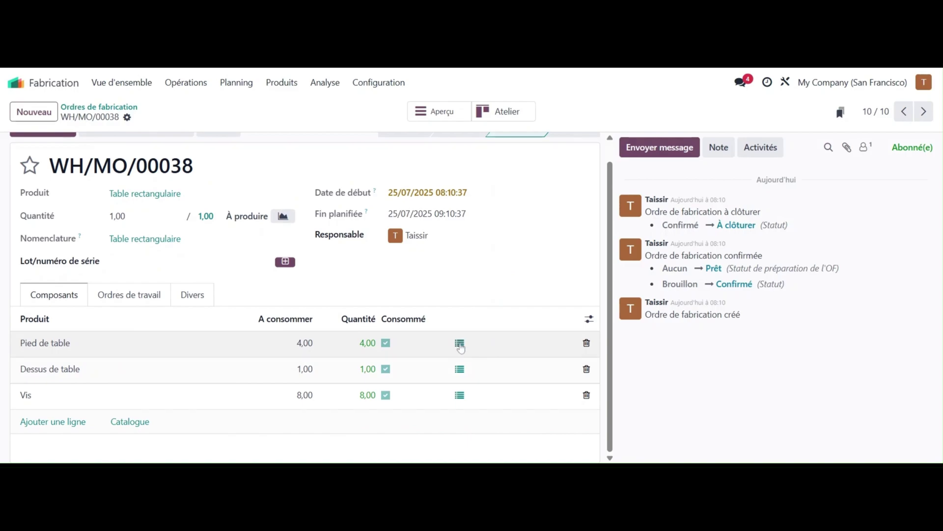
left_click(460, 344)
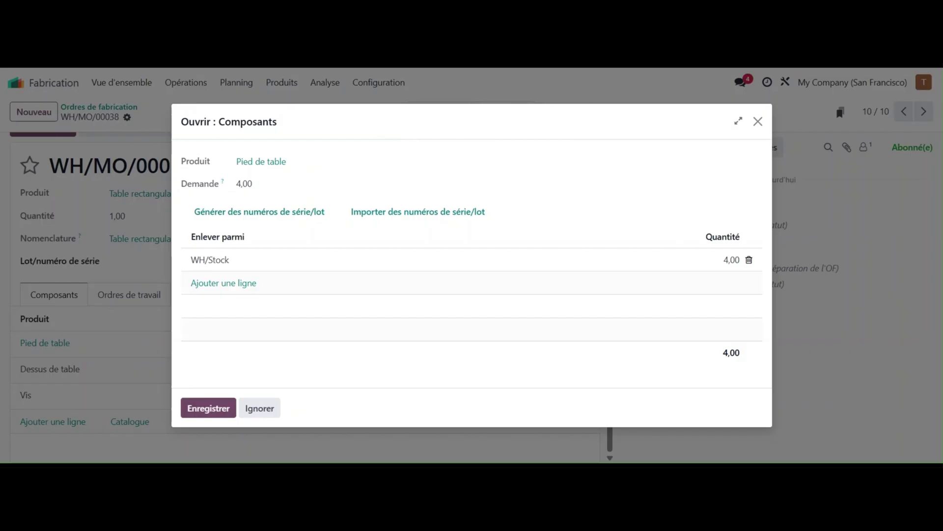
left_click(274, 213)
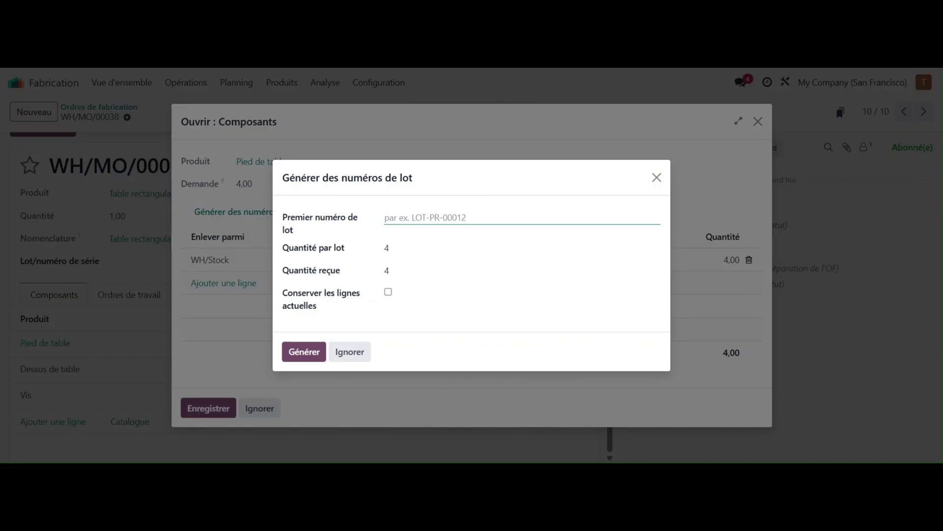
type("pt02")
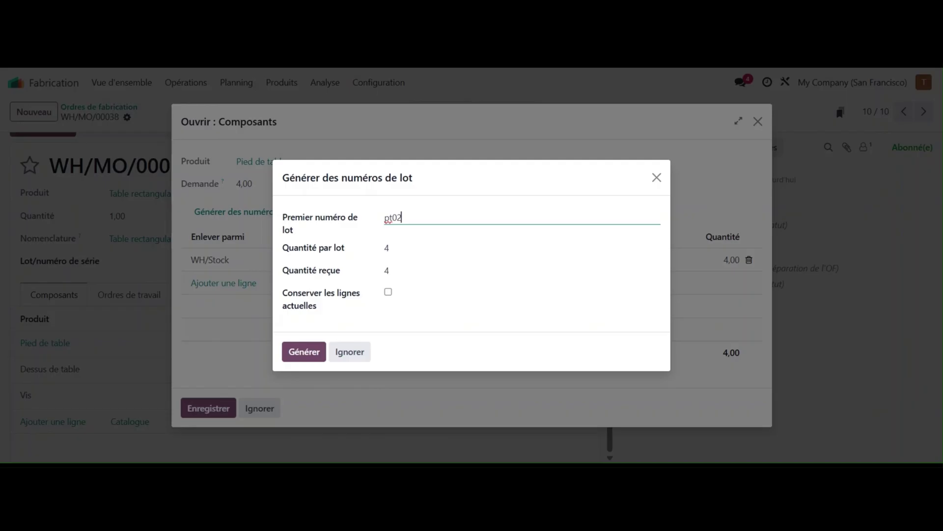
left_click(315, 351)
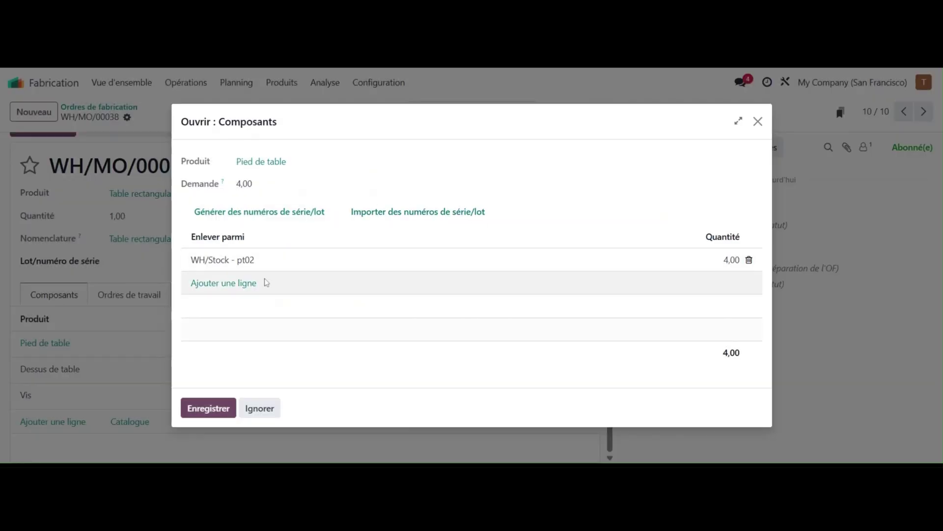
left_click(208, 408)
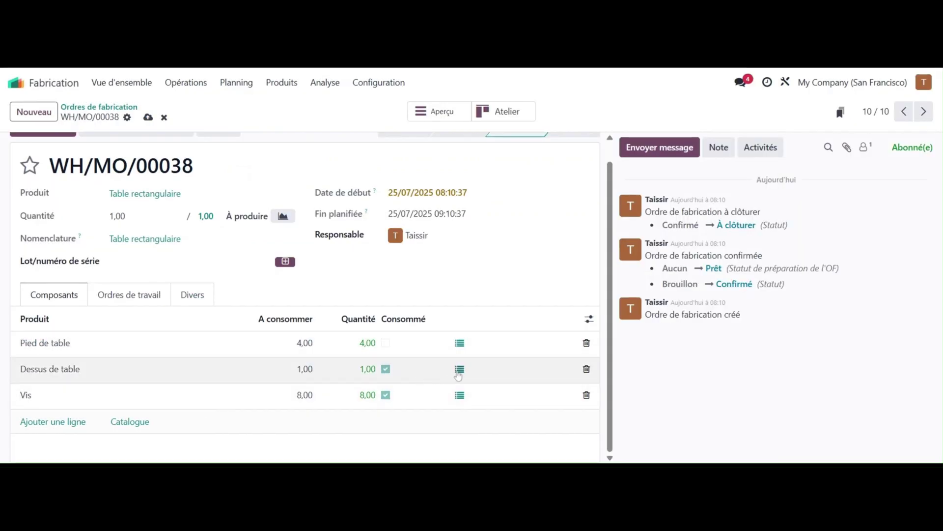
Step: Generate serial number dt6x3 for the Dessus de table component and save its component details
left_click(459, 369)
left_click(258, 217)
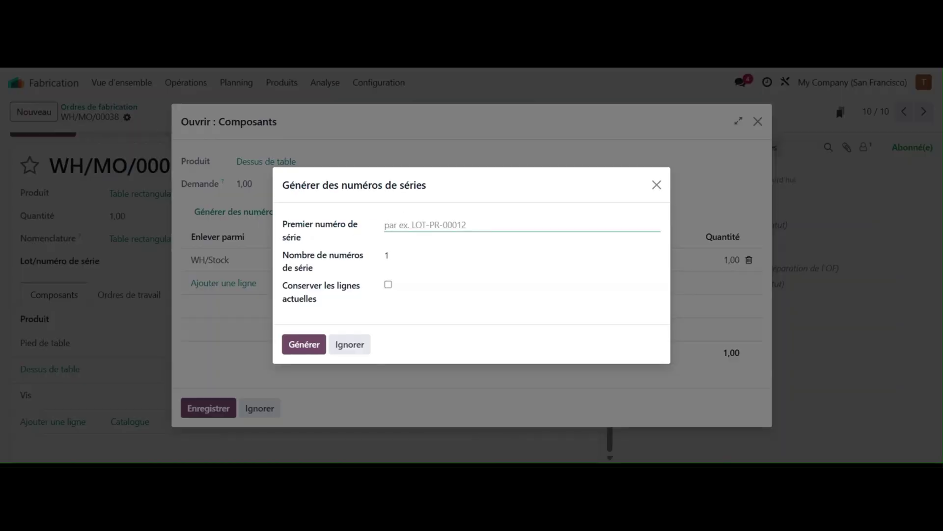
type("dt")
type("6x3")
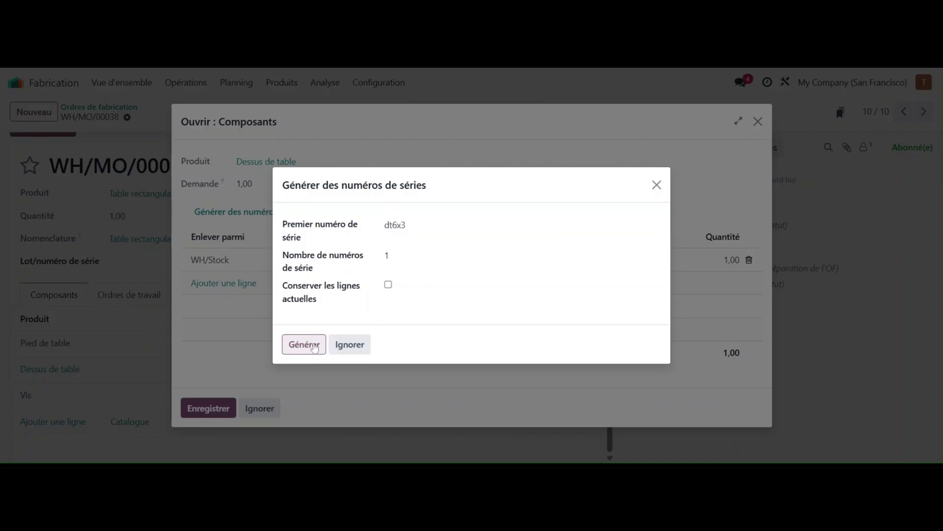
left_click(305, 344)
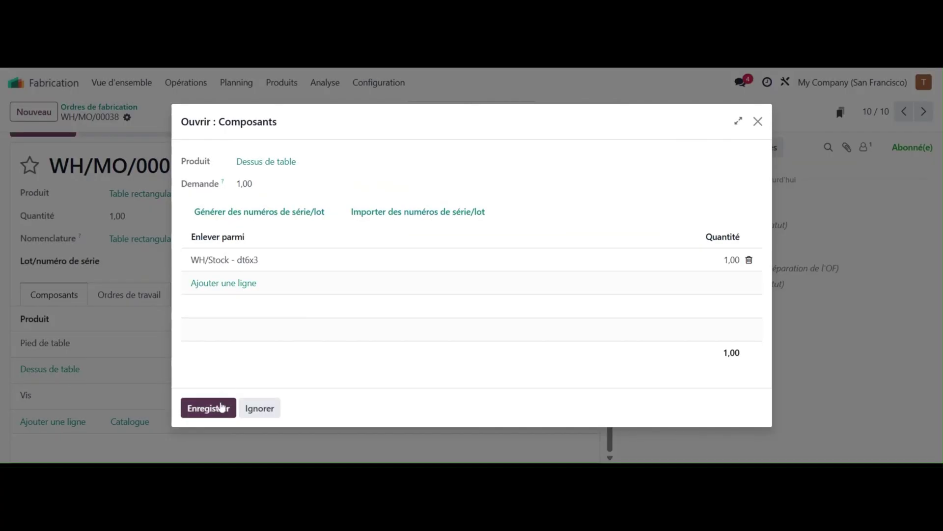
left_click(221, 408)
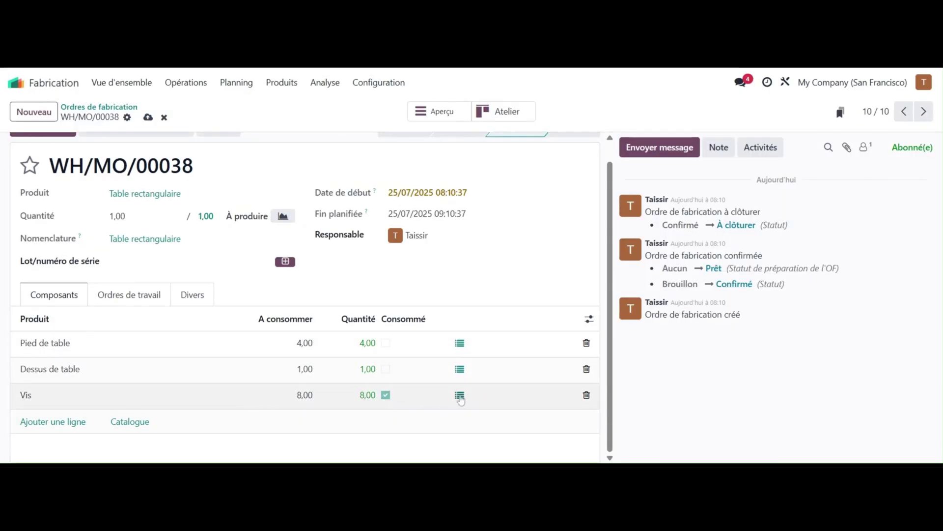
Step: Generate lot number vis1 for the Vis component with 4 units per lot and a received quantity of 4
left_click(460, 395)
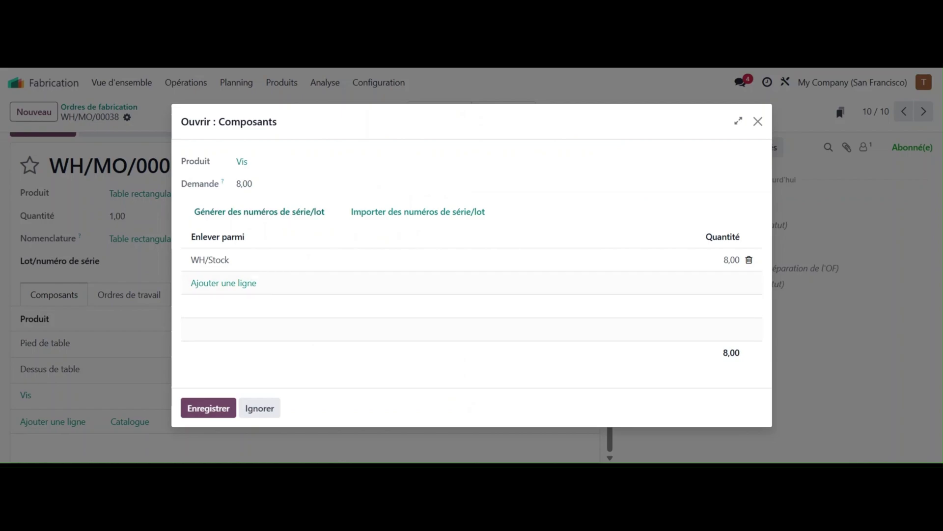
left_click(280, 213)
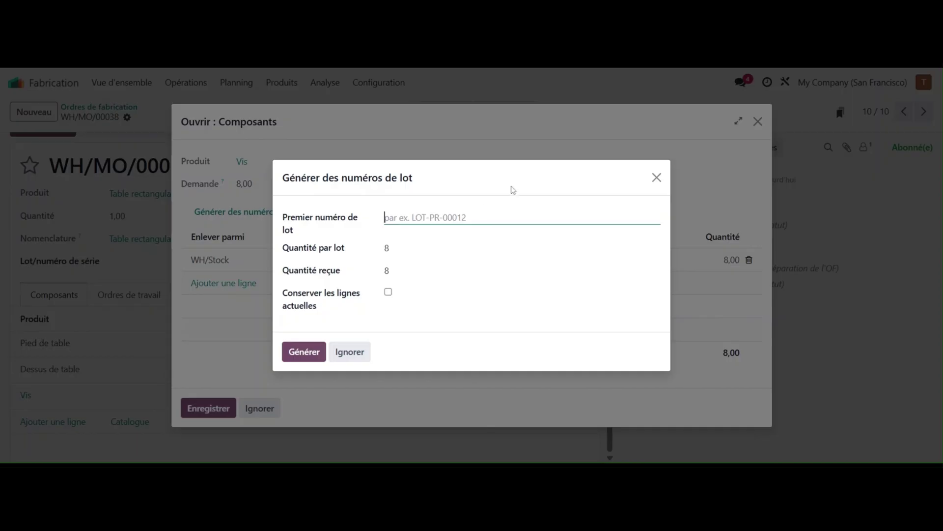
left_click(514, 188)
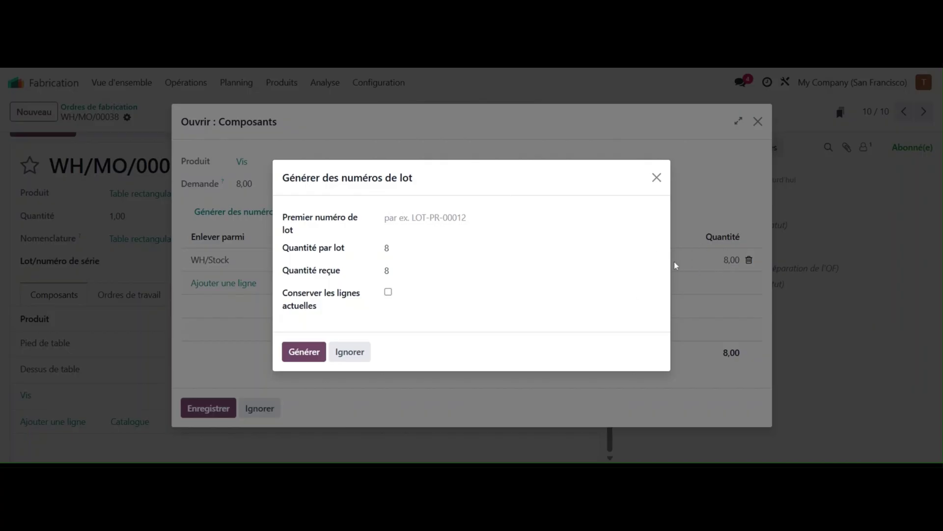
left_click(422, 217)
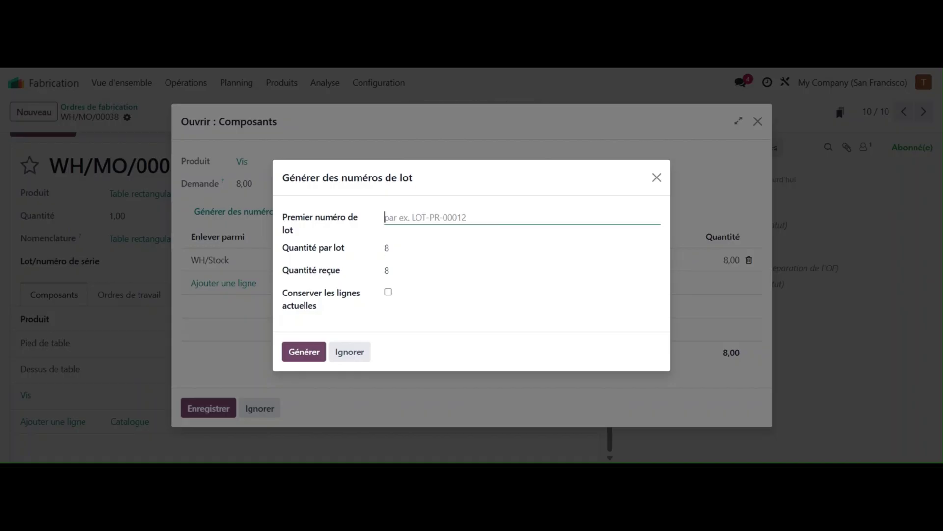
type("vis1")
key("Tab")
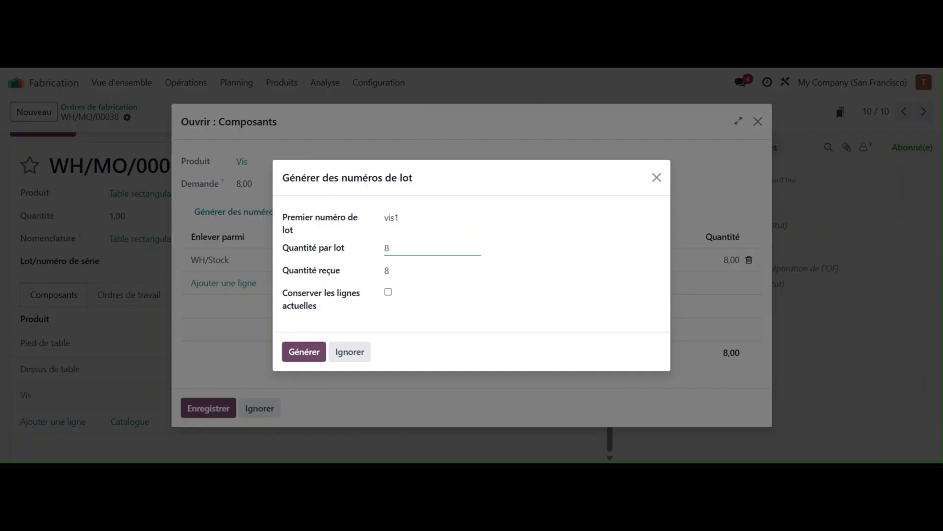
left_click_drag(390, 247, 381, 254)
type("4")
key("Tab")
type("4")
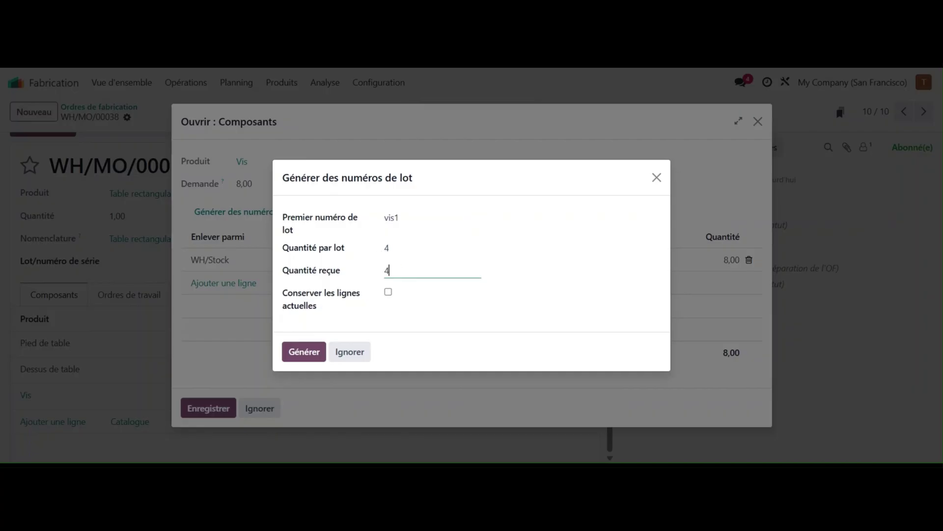
left_click(304, 355)
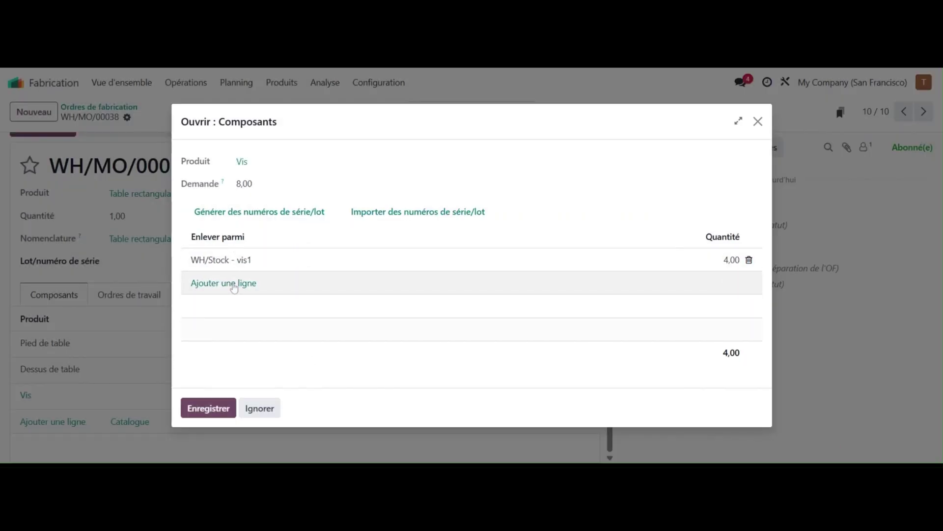
Step: Generate lot number vis2 for the Vis component with 4 units per lot, without keeping the current lines
left_click(271, 214)
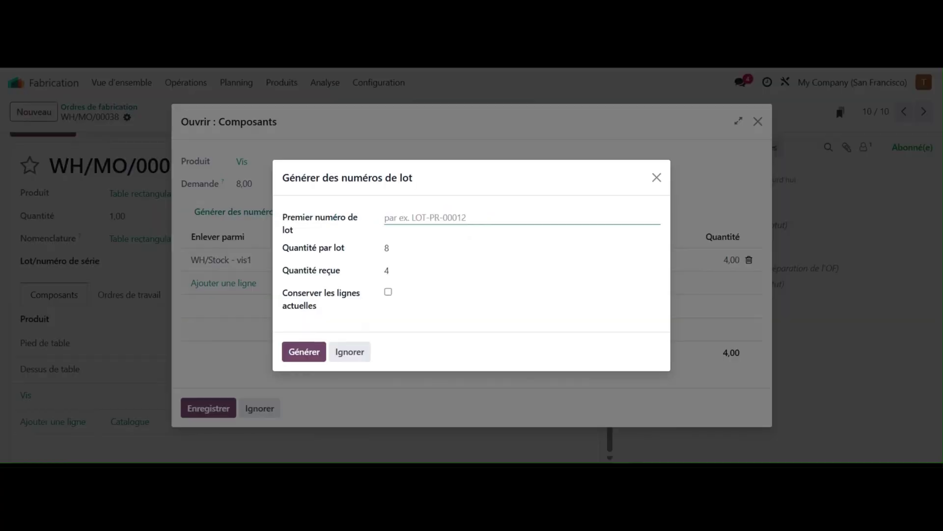
type("vis2")
key("Tab")
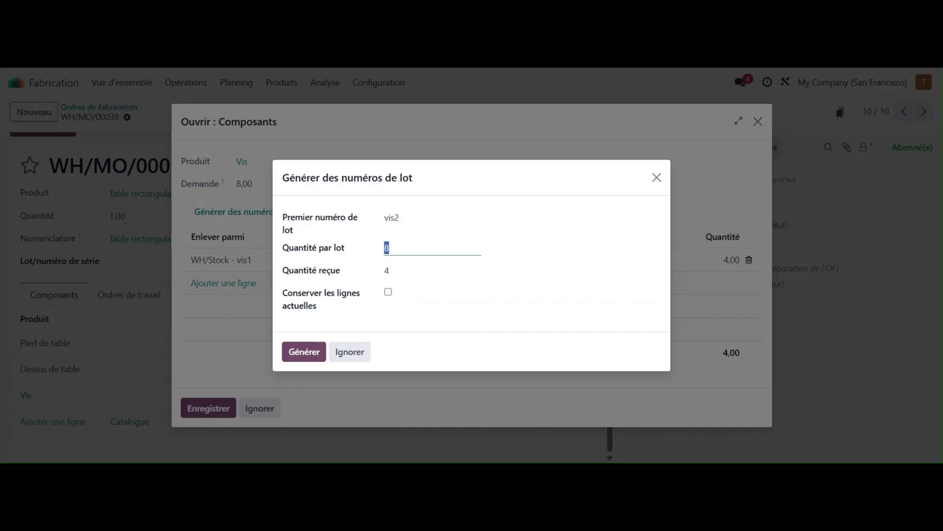
type("4")
left_click(303, 352)
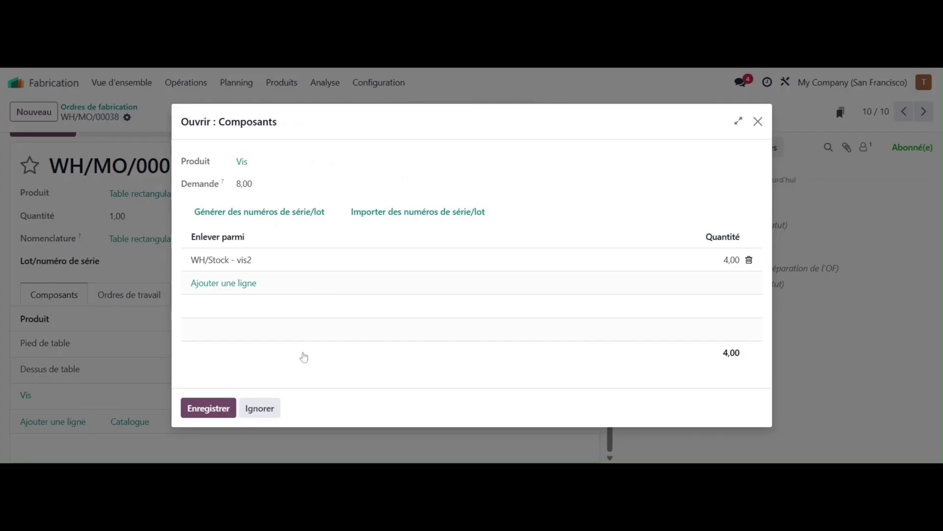
left_click(334, 262)
left_click(333, 260)
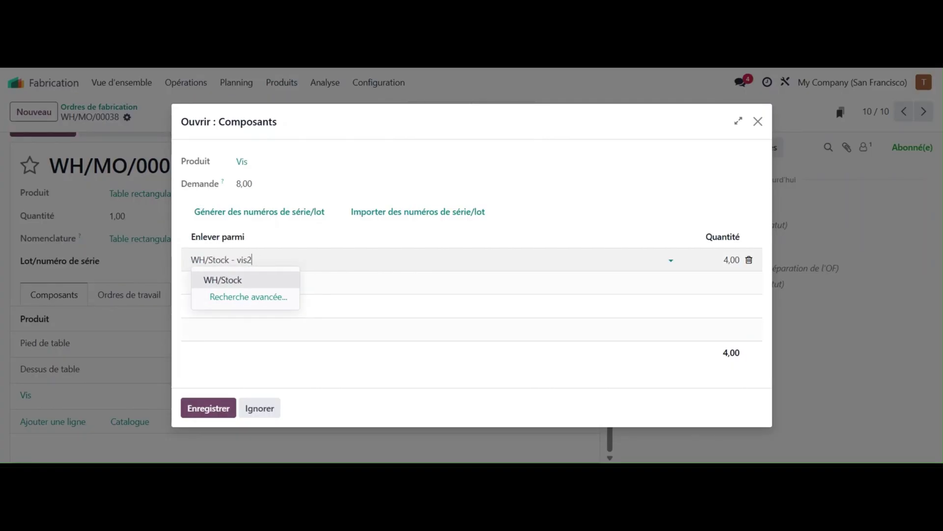
left_click(372, 247)
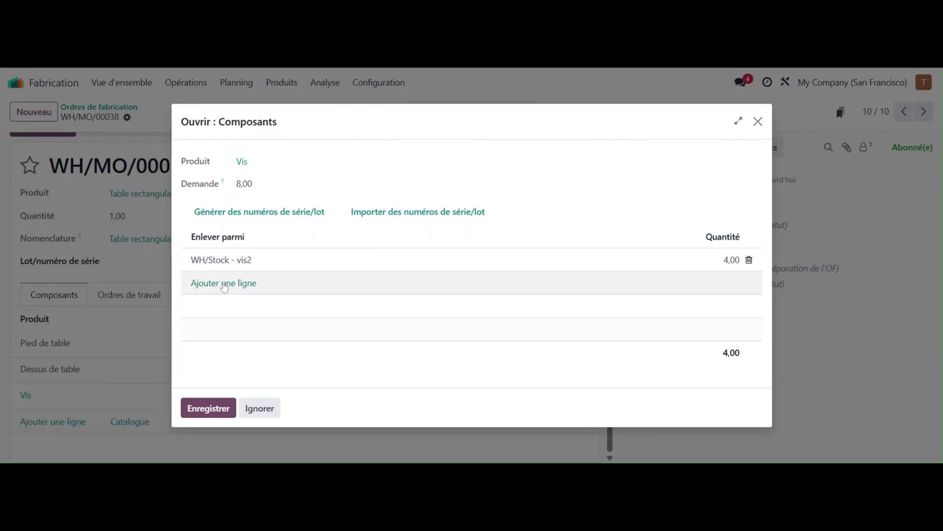
Step: Add a new movement line to the Vis component using the existing lot vis1
left_click(224, 283)
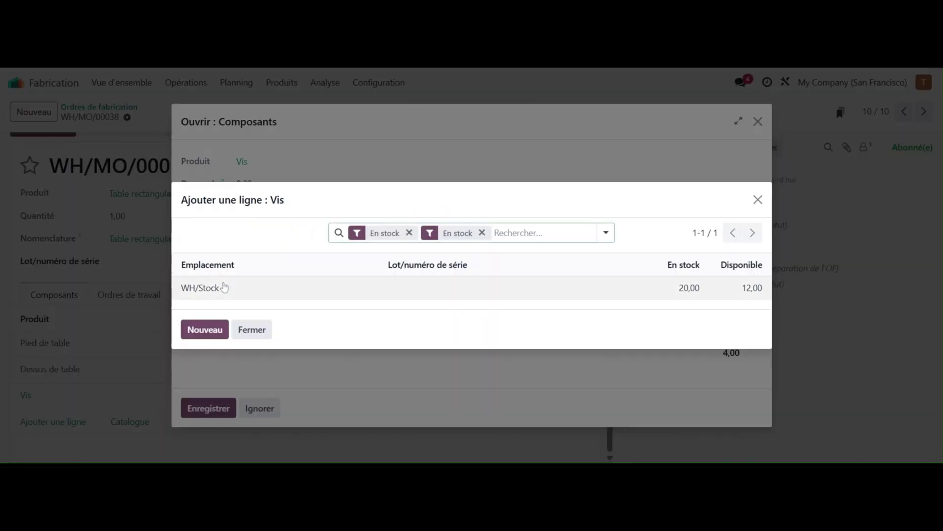
left_click(201, 329)
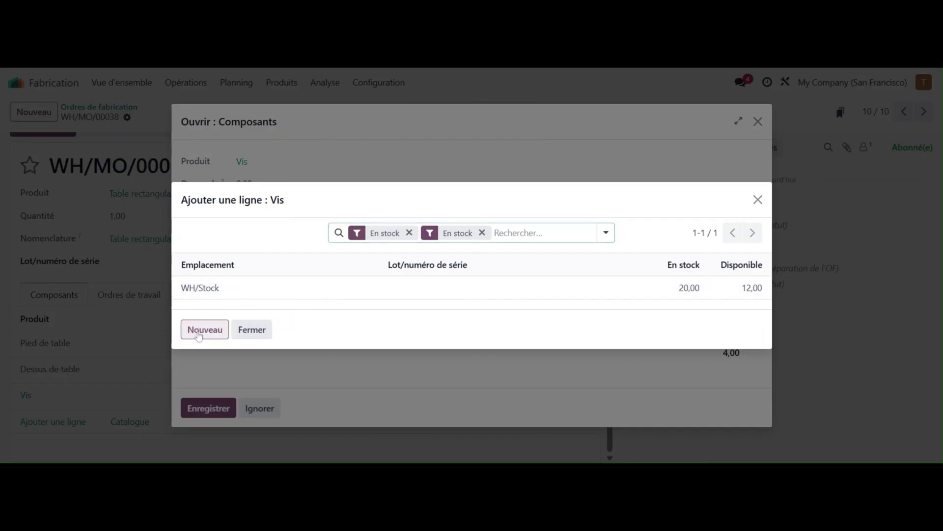
left_click(365, 275)
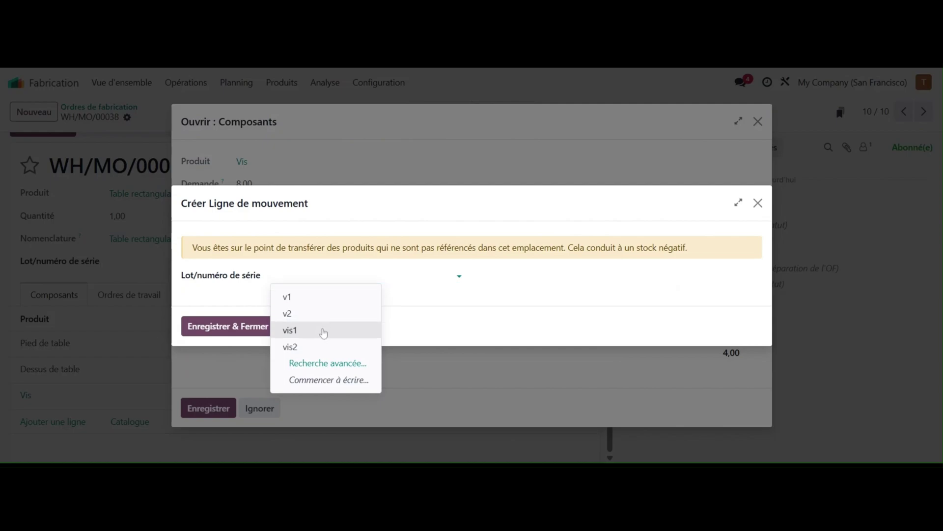
left_click(326, 329)
left_click(211, 332)
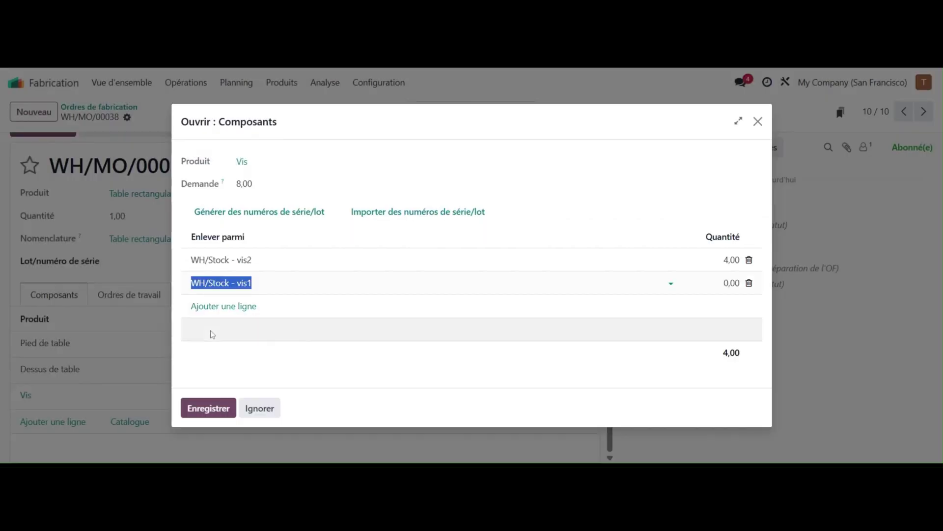
Step: Set the vis1 line's quantity to 4 and save the Vis component details
left_click(686, 280)
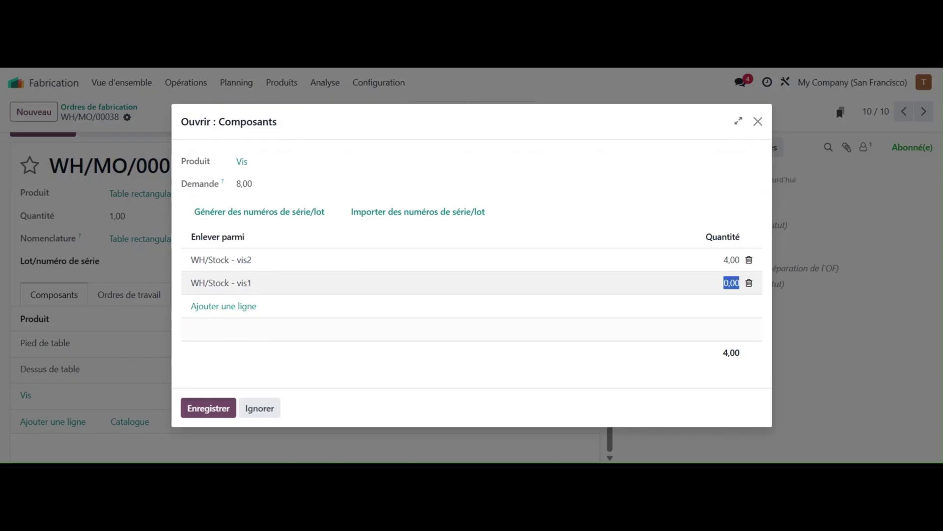
left_click(724, 283)
double_click(724, 282)
left_click(724, 282)
key("BackSpace")
type("4")
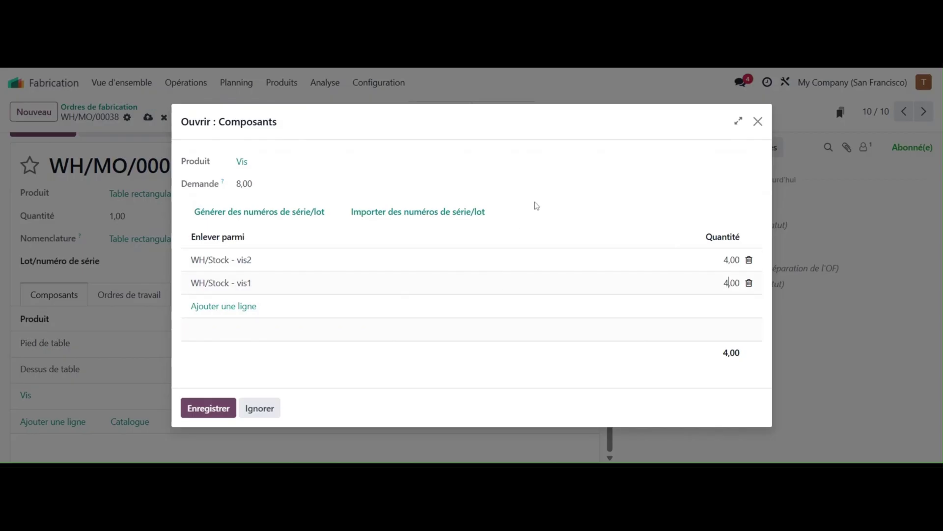
left_click(554, 191)
left_click(208, 411)
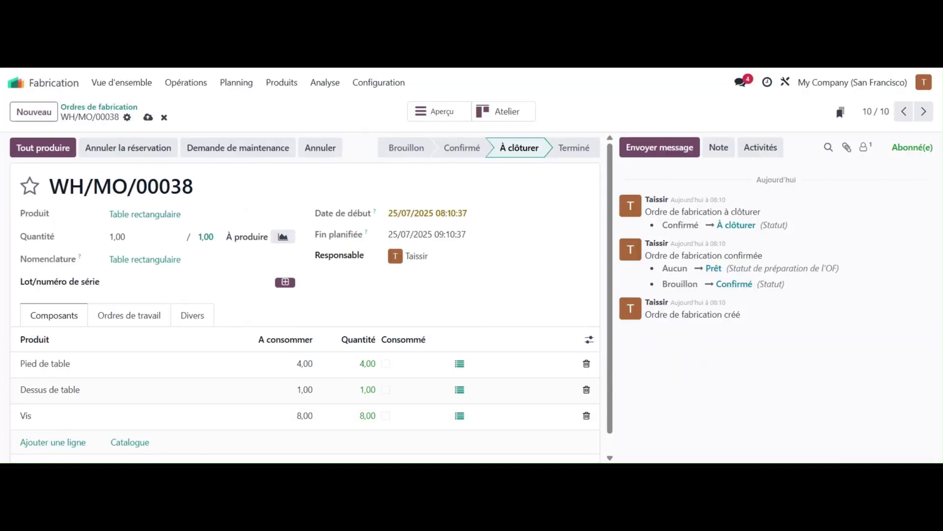
Step: Try to produce the whole order without a lot or serial number for the finished Table rectangulaire, and dismiss the consumption alert
left_click(30, 153)
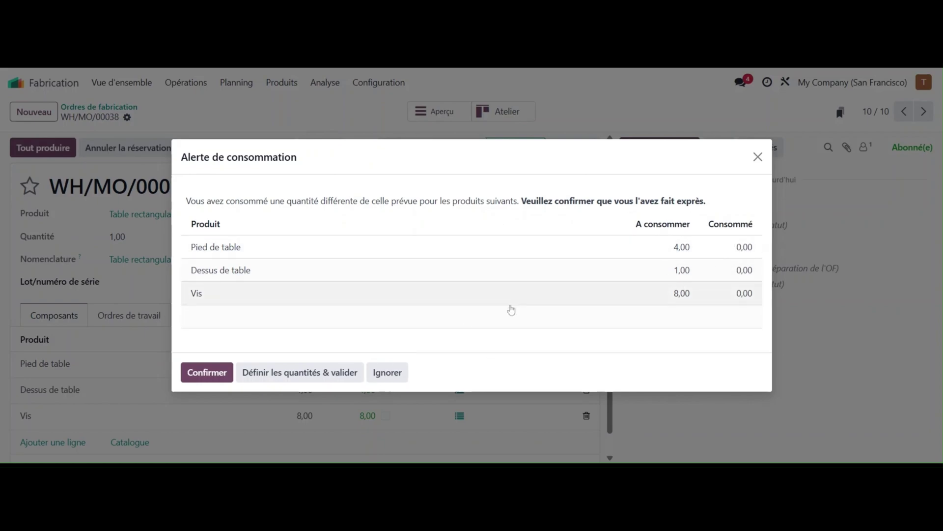
left_click(204, 375)
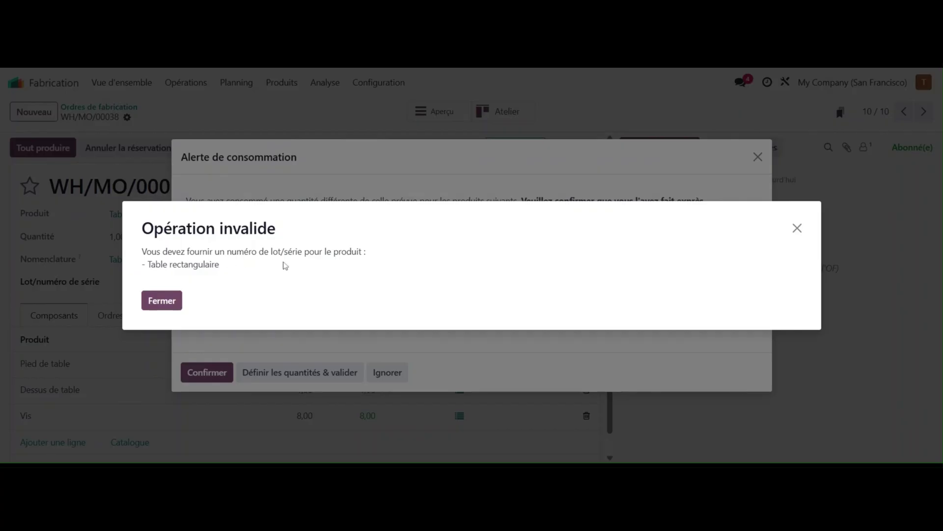
left_click(168, 301)
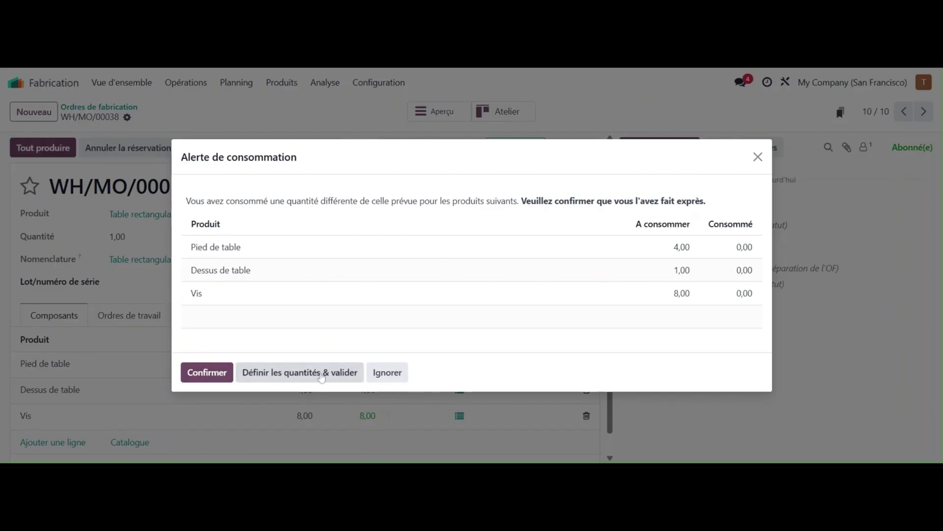
left_click(388, 373)
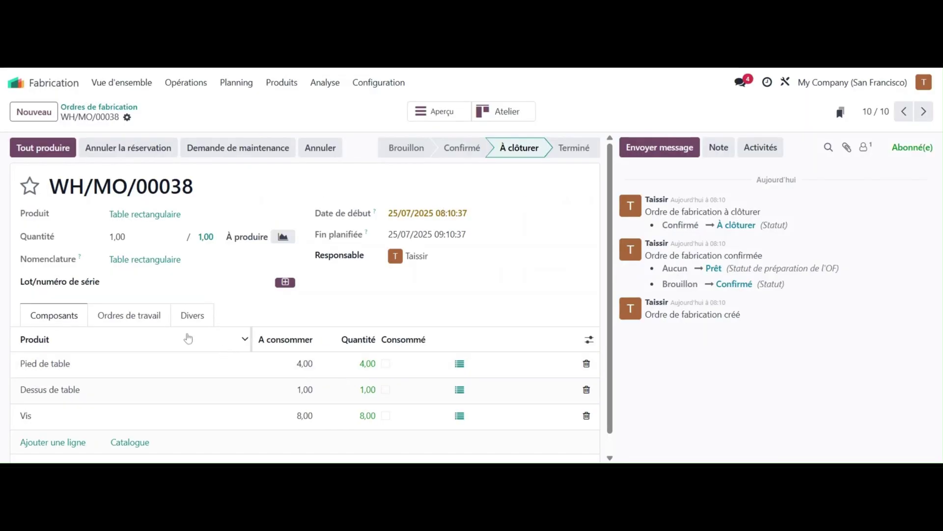
Step: Generate a serial number for the finished Table rectangulaire and produce the whole manufacturing order
left_click(286, 283)
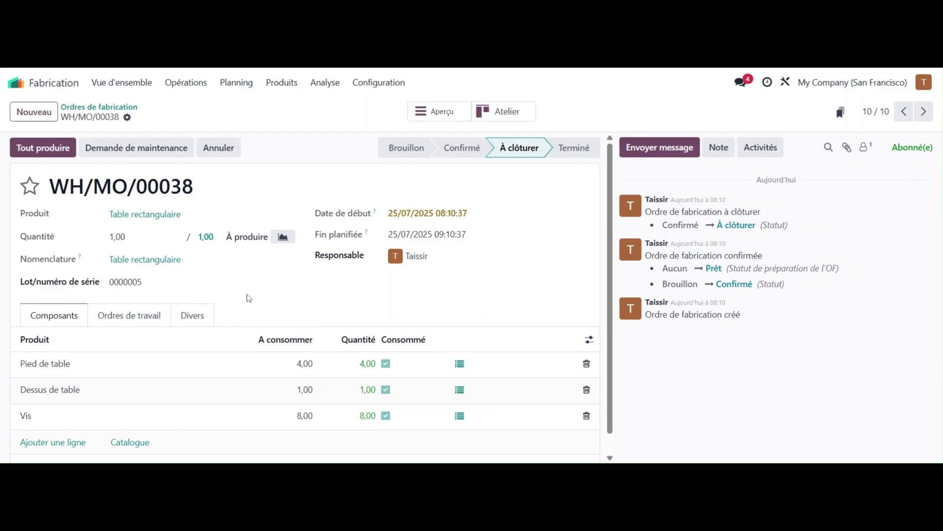
left_click(44, 148)
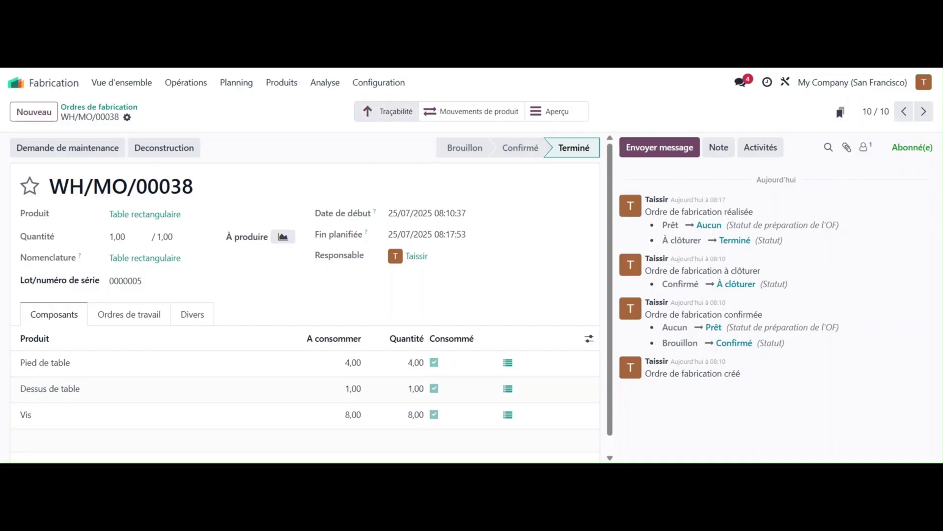
Step: Open the manufacturing order's traceability report and expand the Table rectangulaire entry to examine its component lots and serial numbers
left_click(392, 118)
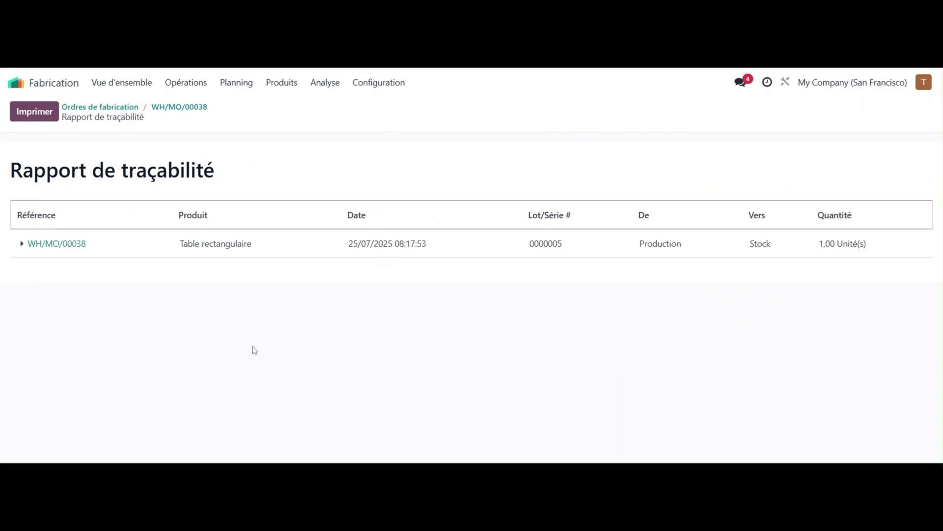
left_click(21, 244)
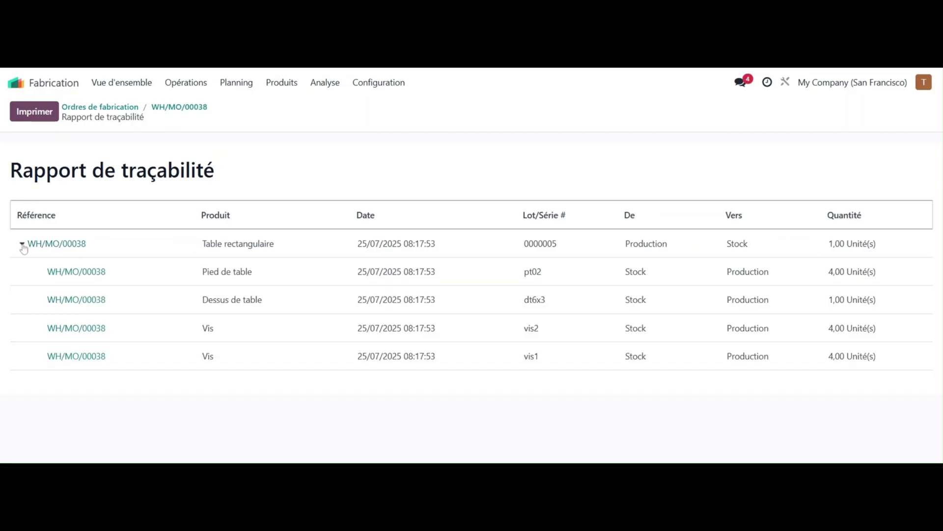